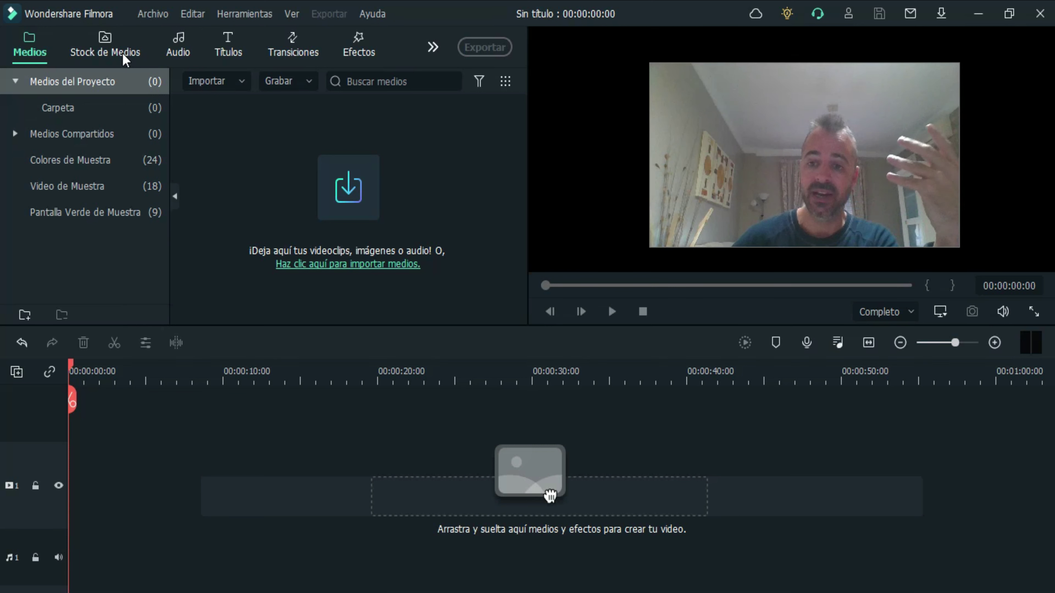
Add the Pixabay stock video of the red forest waterfall to the start of video track 1, matching the project to 3840 x 2160 30fps.
left_click(108, 46)
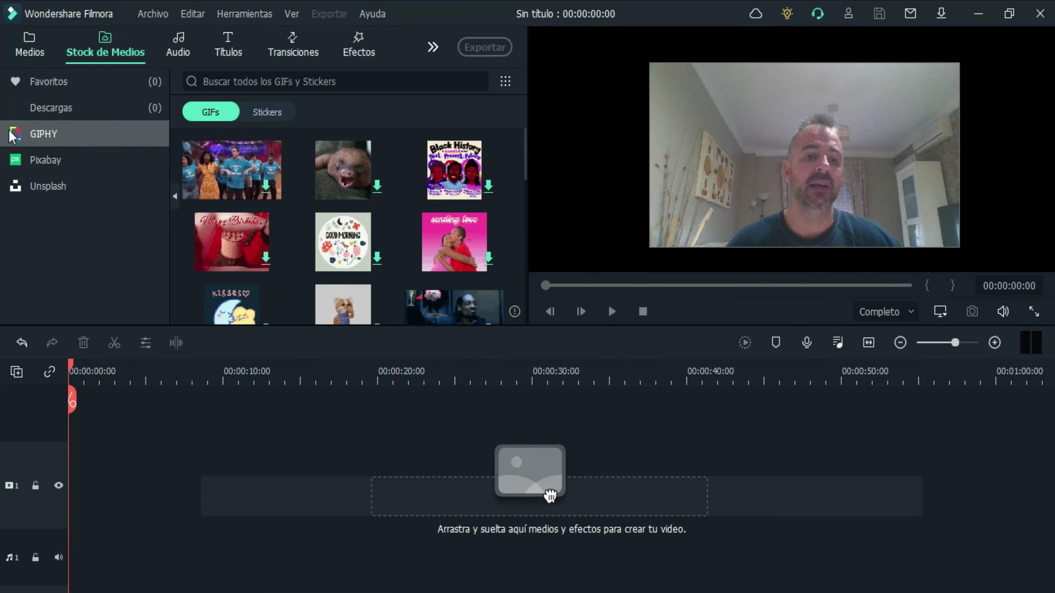
left_click(62, 164)
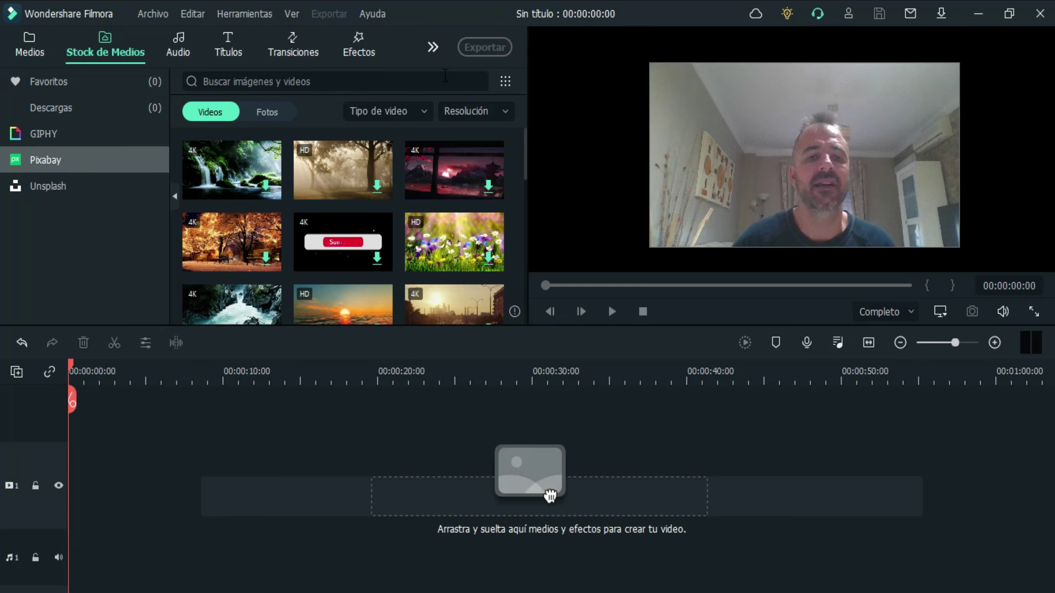
scroll(432, 227, "down", 3)
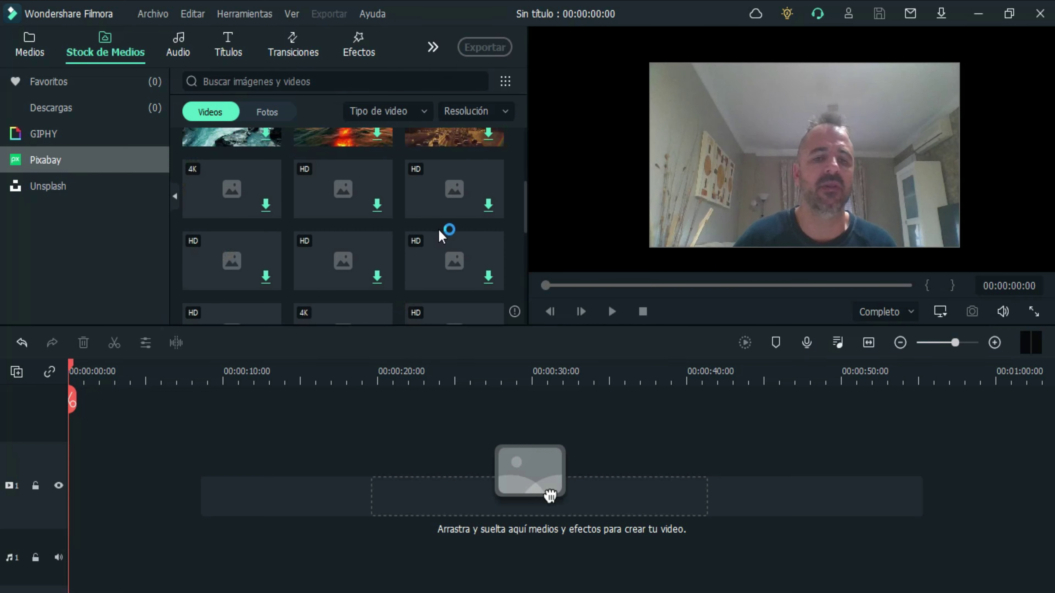
scroll(473, 196, "down", 5)
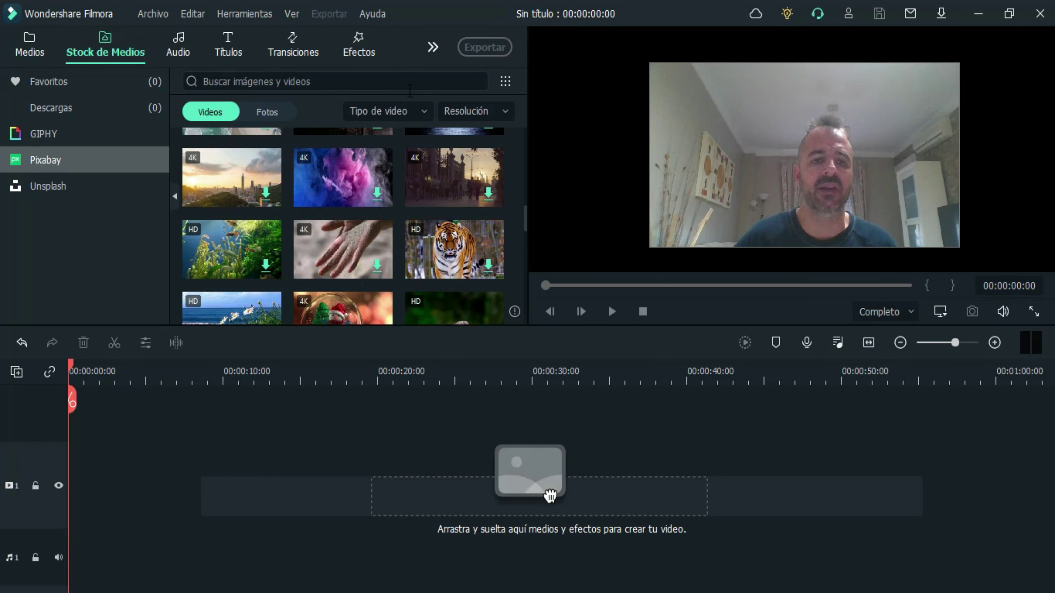
mouse_move(482, 265)
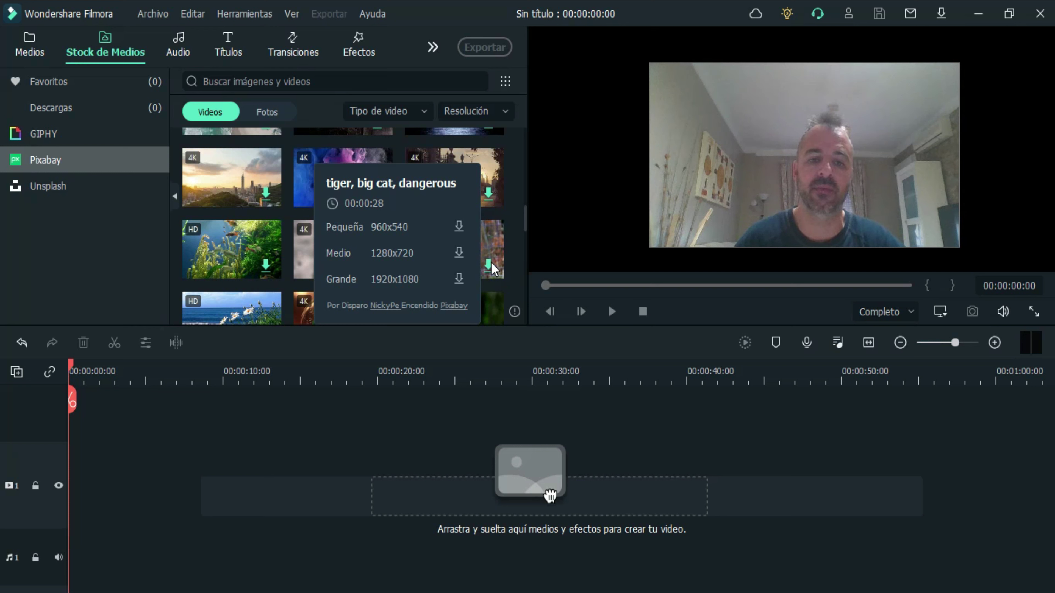
scroll(473, 249, "up", 3)
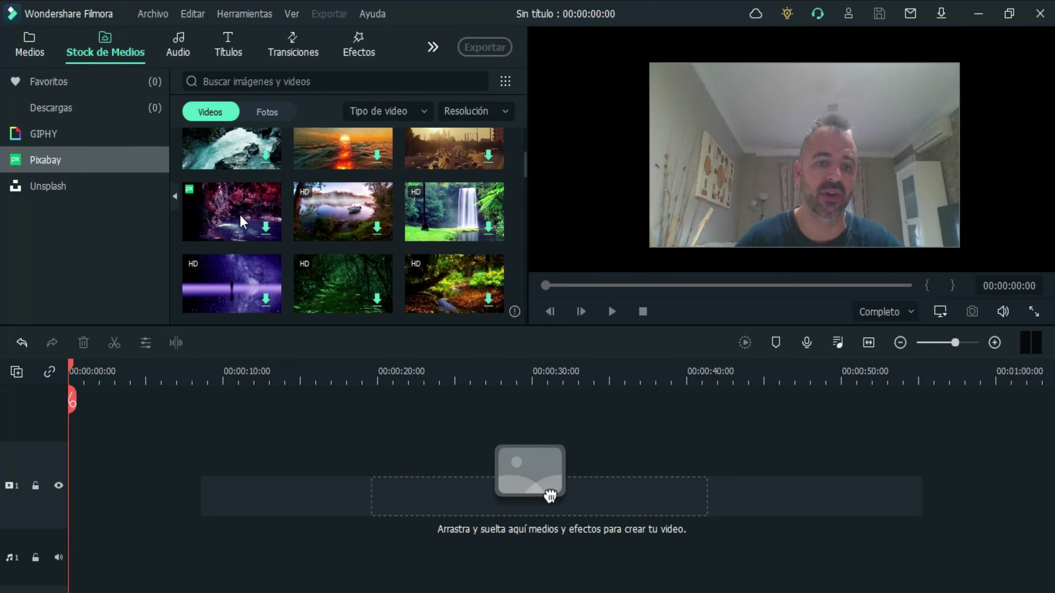
mouse_move(270, 233)
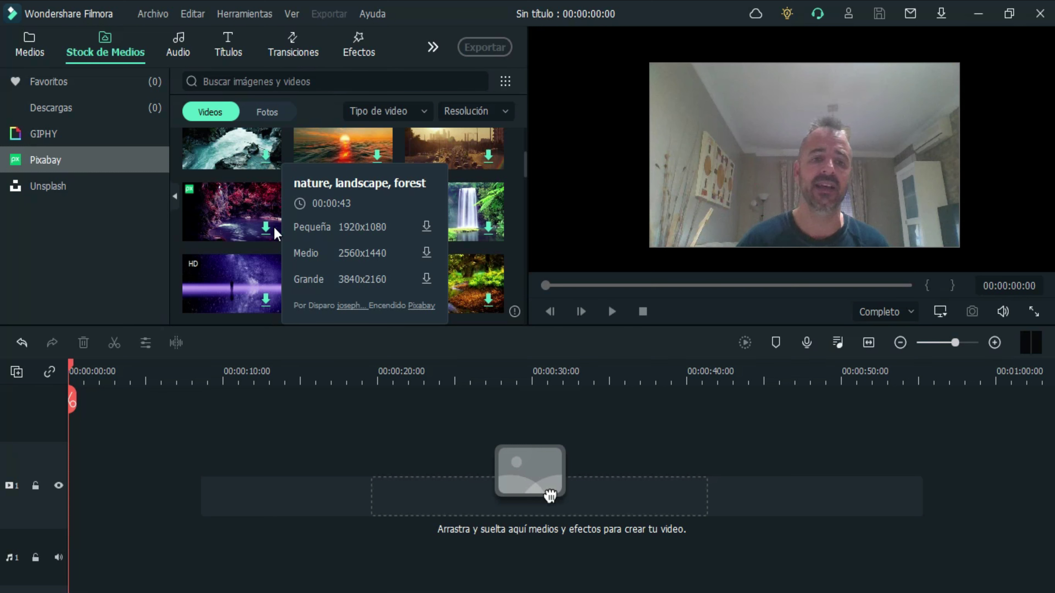
left_click_drag(243, 206, 82, 484)
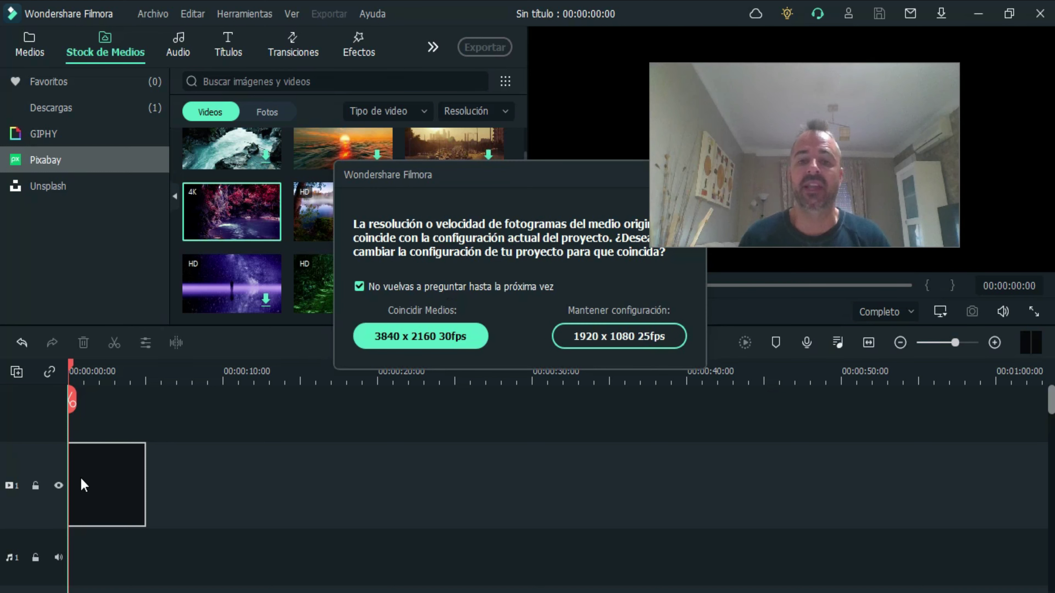
left_click(436, 337)
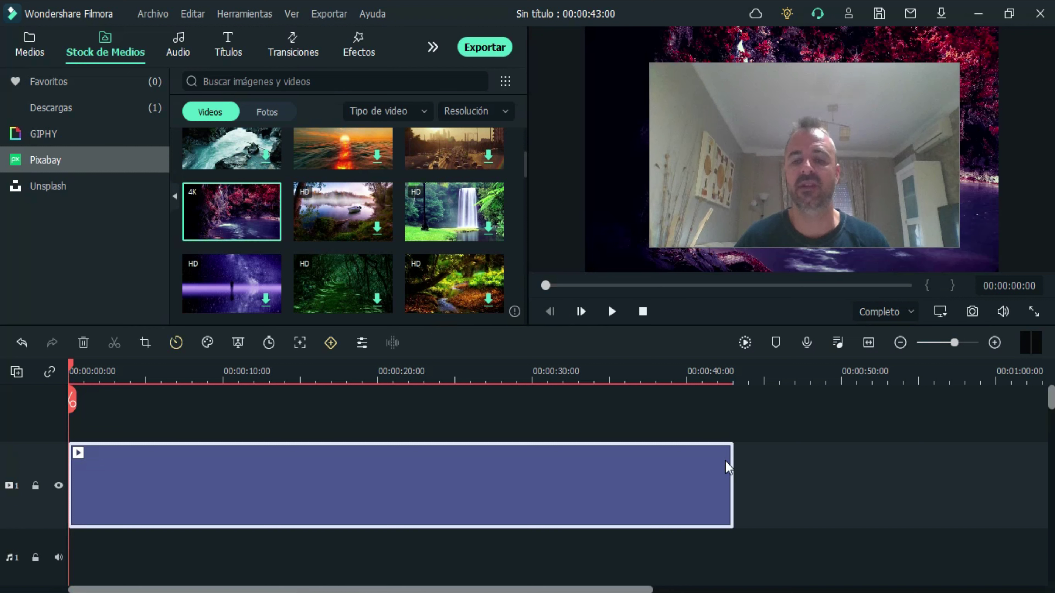
left_click_drag(824, 137, 900, 498)
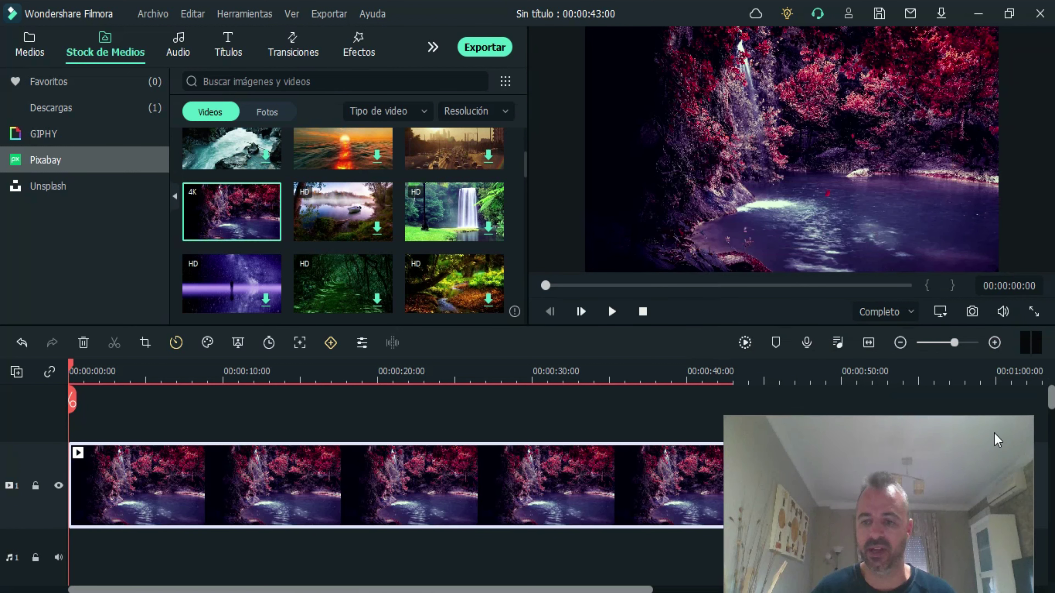
left_click_drag(1030, 417, 949, 499)
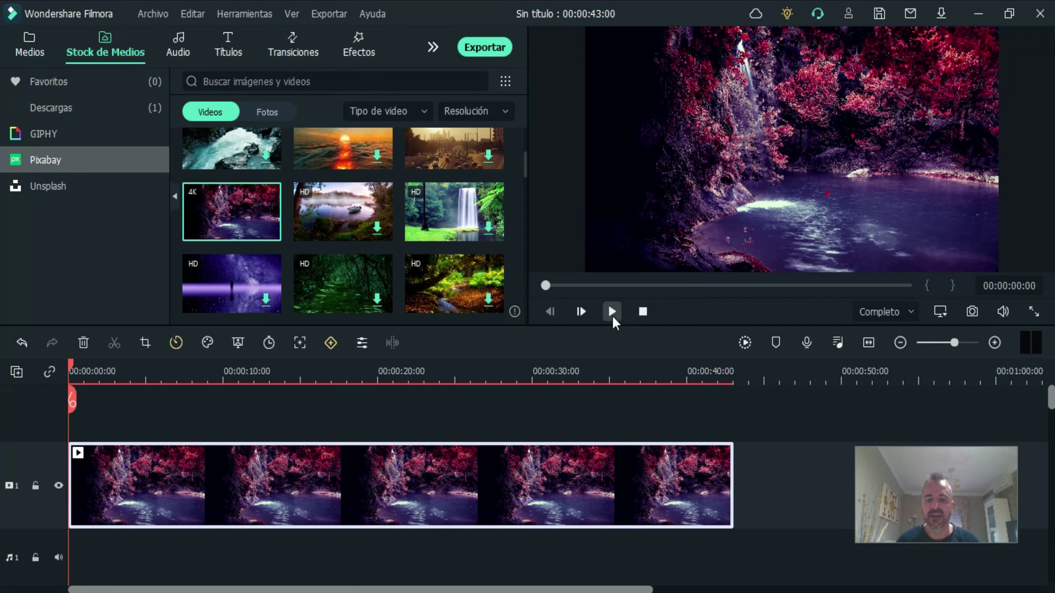
Play the forest clip from its start for about 20 seconds and pause it.
left_click(612, 312)
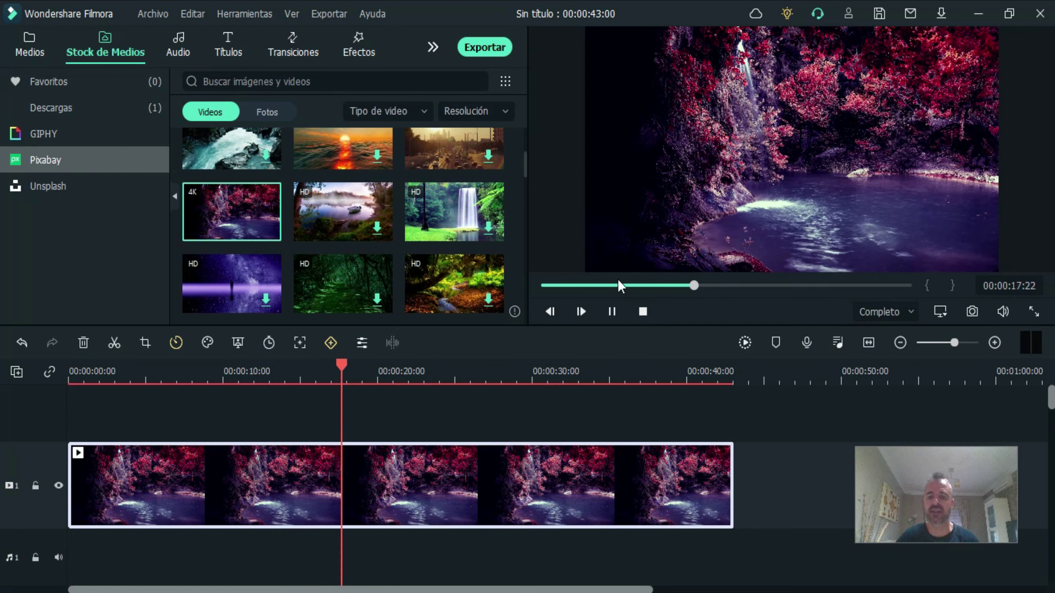
left_click(612, 312)
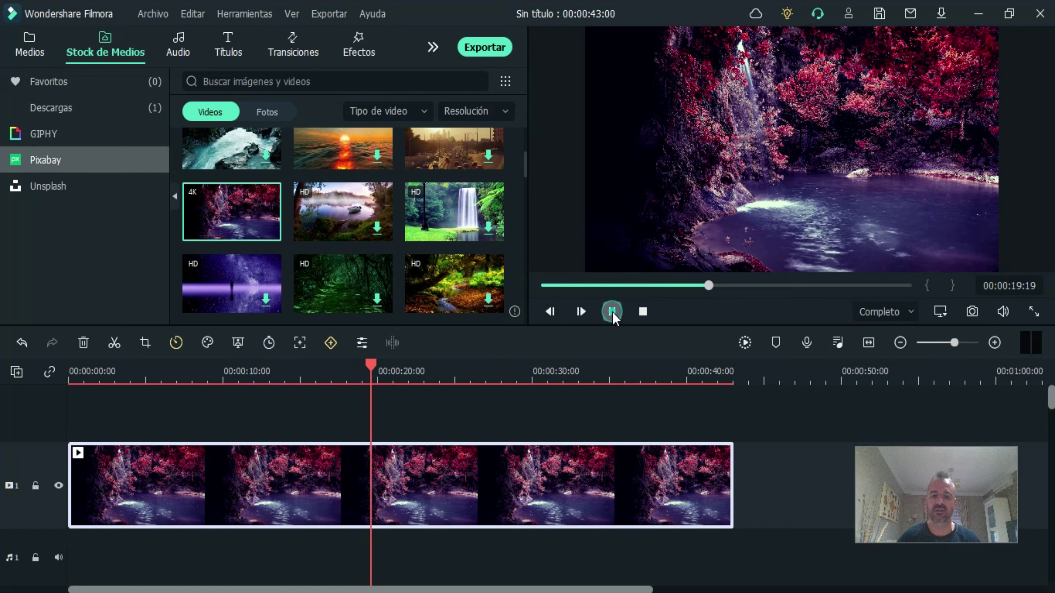
Search the Pixabay videos for "foto" and replace the forest clip with the man holding a camera, placed at the start of track 2.
left_click(311, 85)
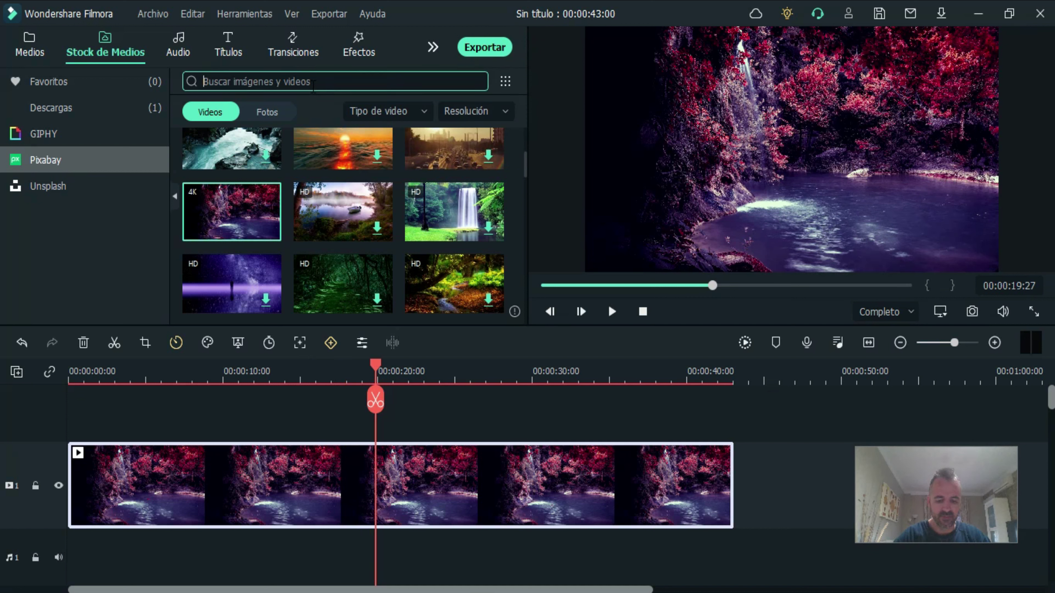
type("foto")
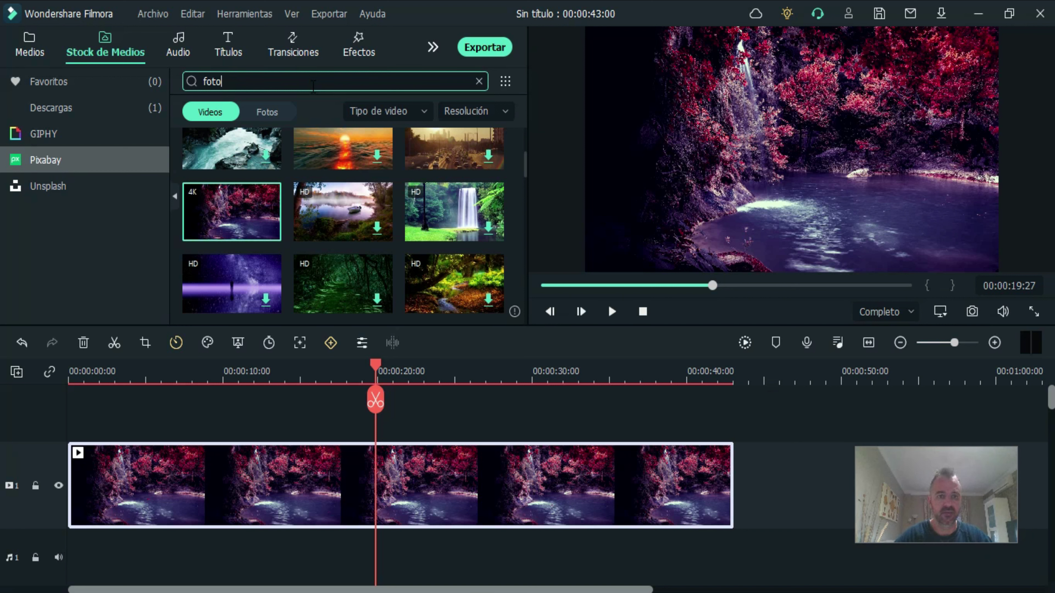
key("Return")
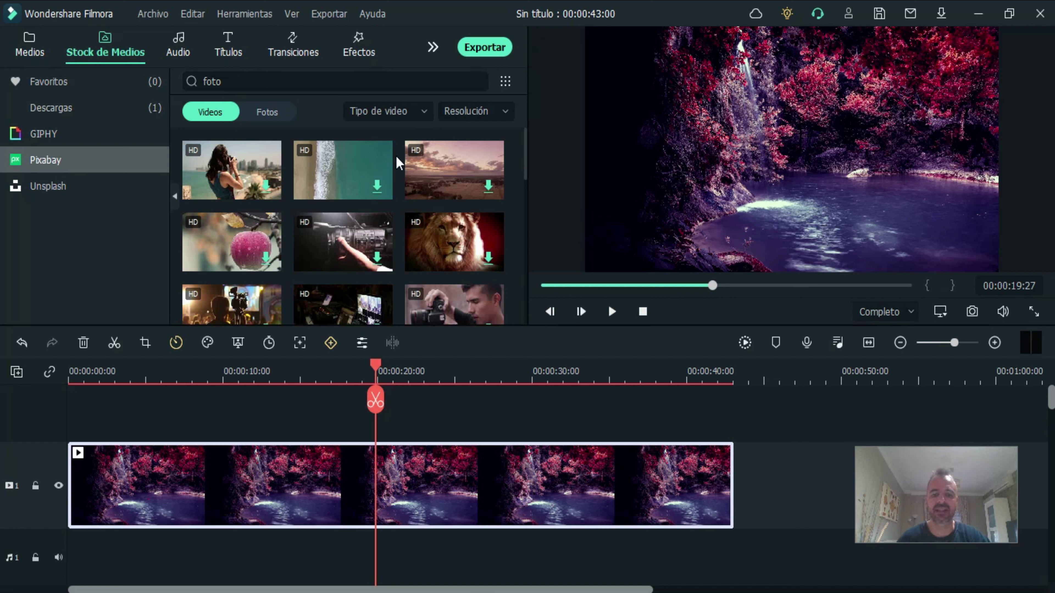
scroll(409, 148, "down", 5)
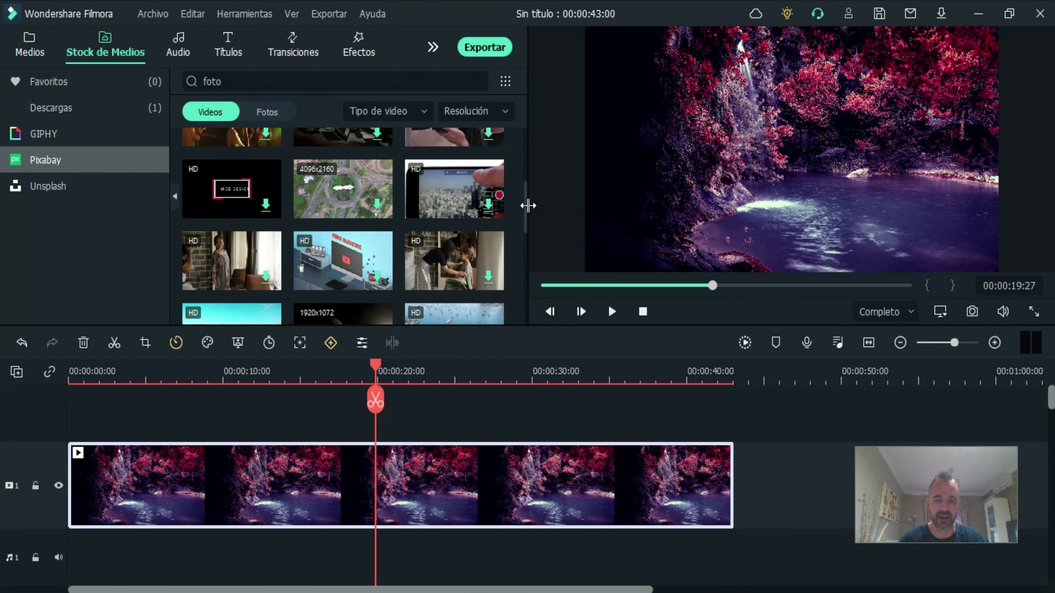
scroll(525, 206, "up", 2)
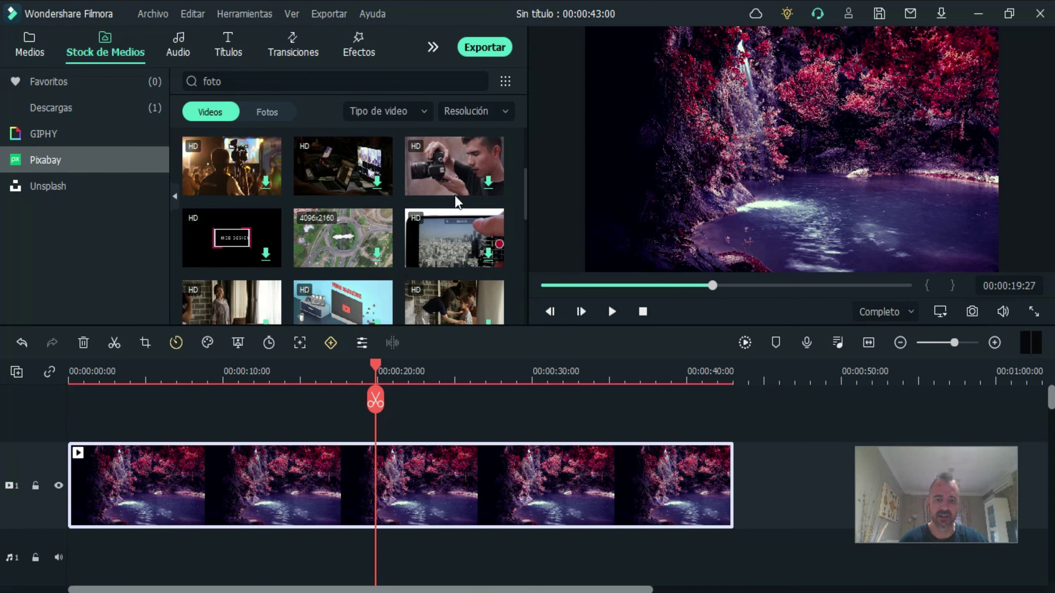
left_click_drag(428, 166, 47, 418)
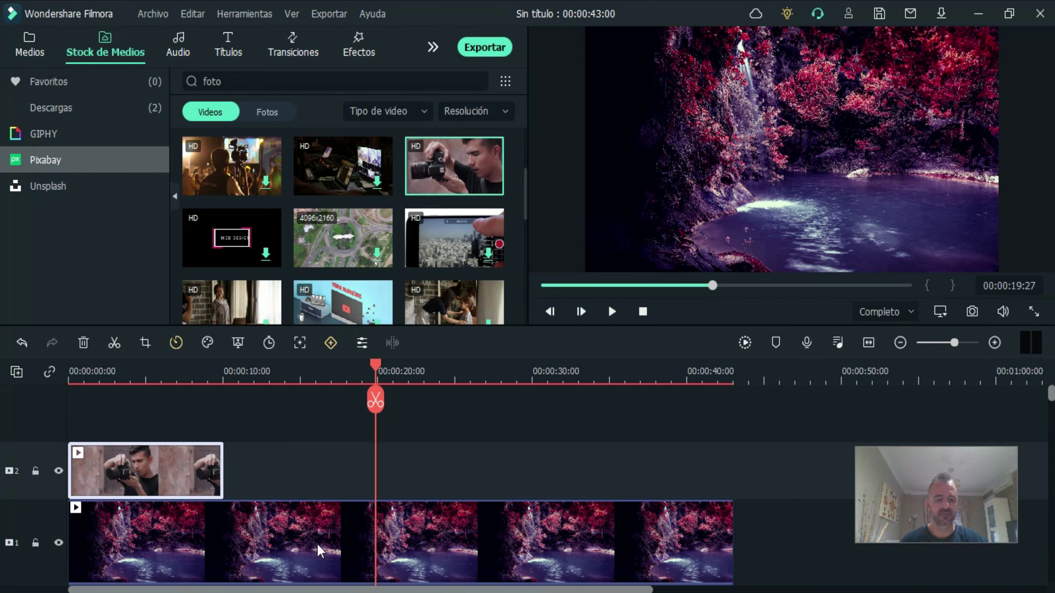
key("Delete")
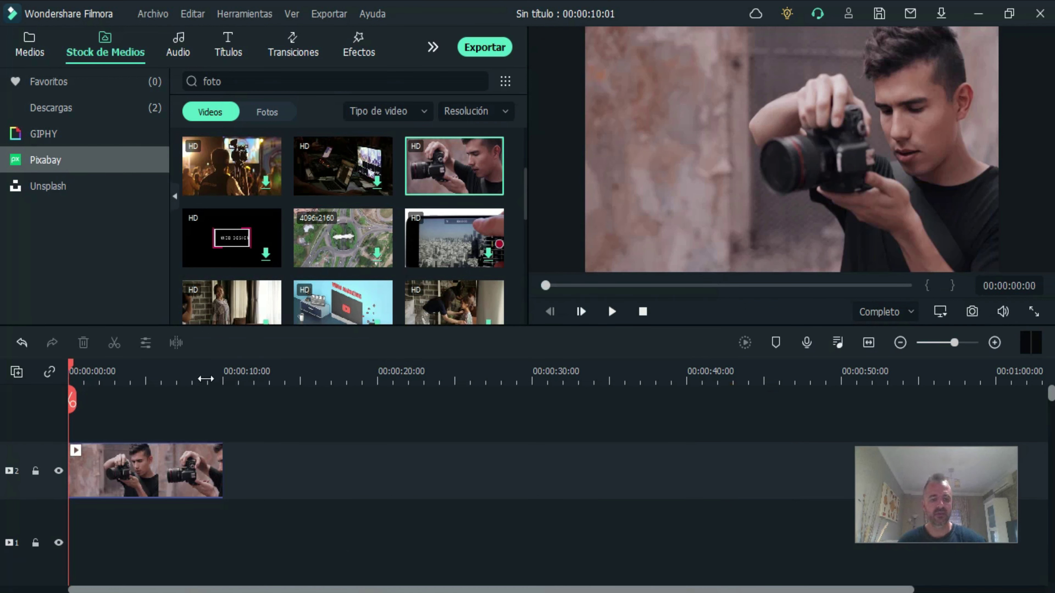
Play the first six seconds or so of the photographer clip and pause it.
left_click(613, 313)
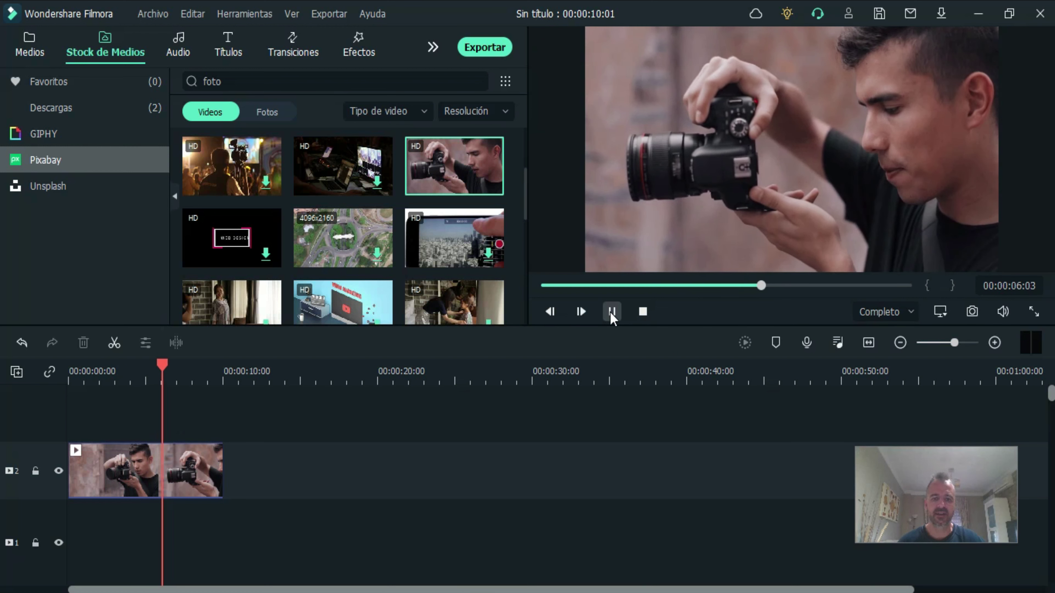
left_click(610, 312)
mouse_move(499, 196)
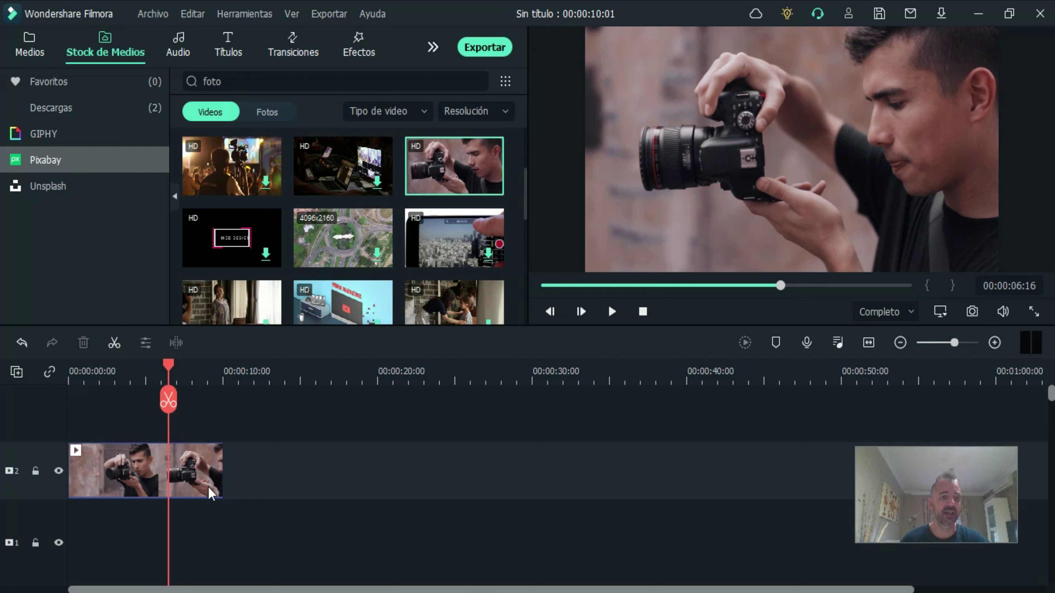
Open the speed ramp settings of the photographer clip on track 2.
double_click(193, 464)
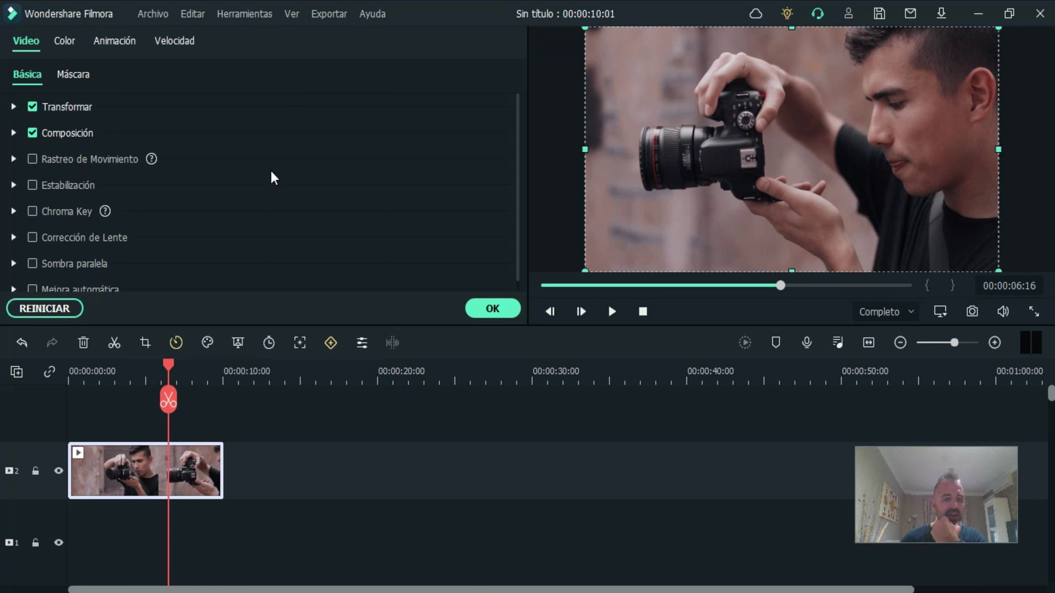
left_click(178, 42)
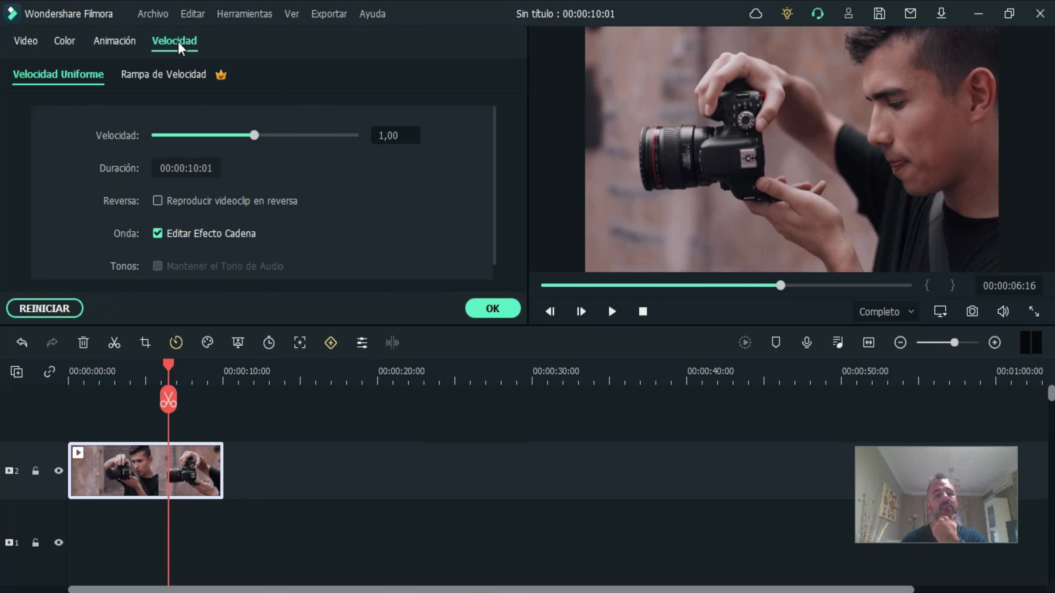
left_click(174, 75)
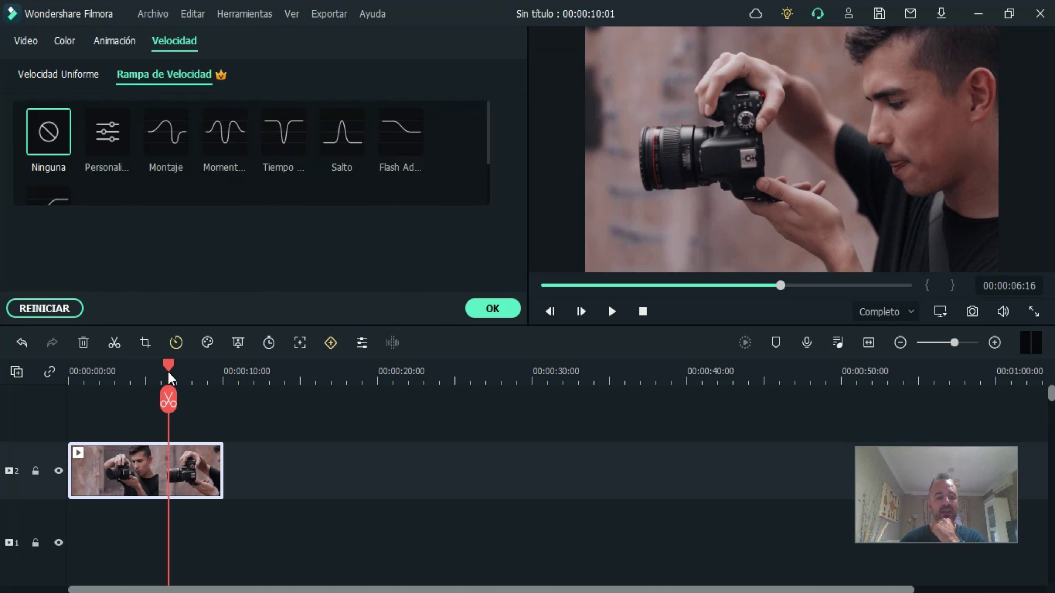
Try the Montaje speed ramp on the photographer clip, play it from near the start, and undo the ramp.
left_click_drag(169, 372, 92, 354)
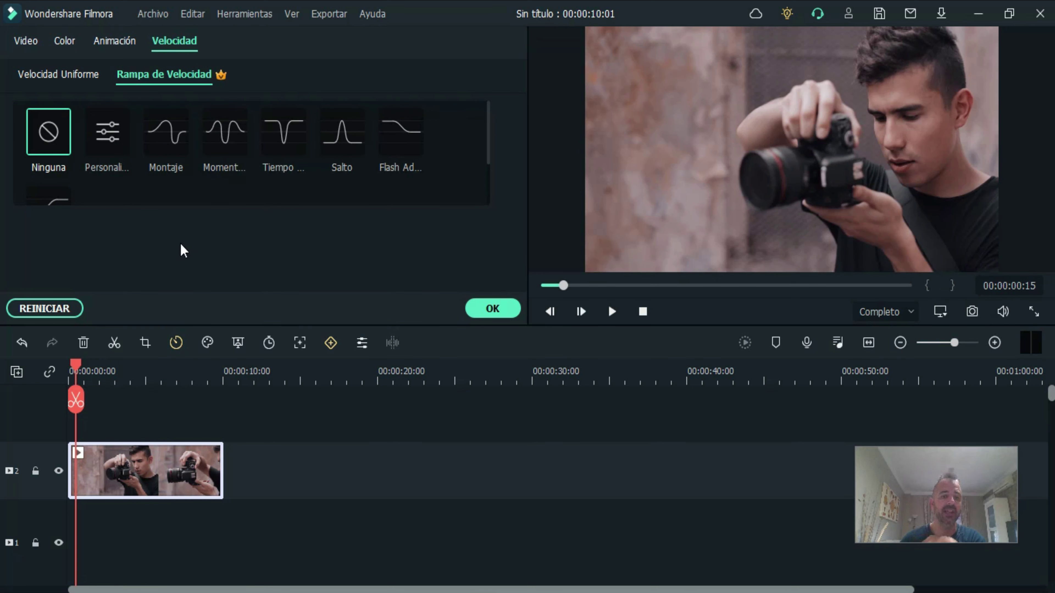
left_click(168, 132)
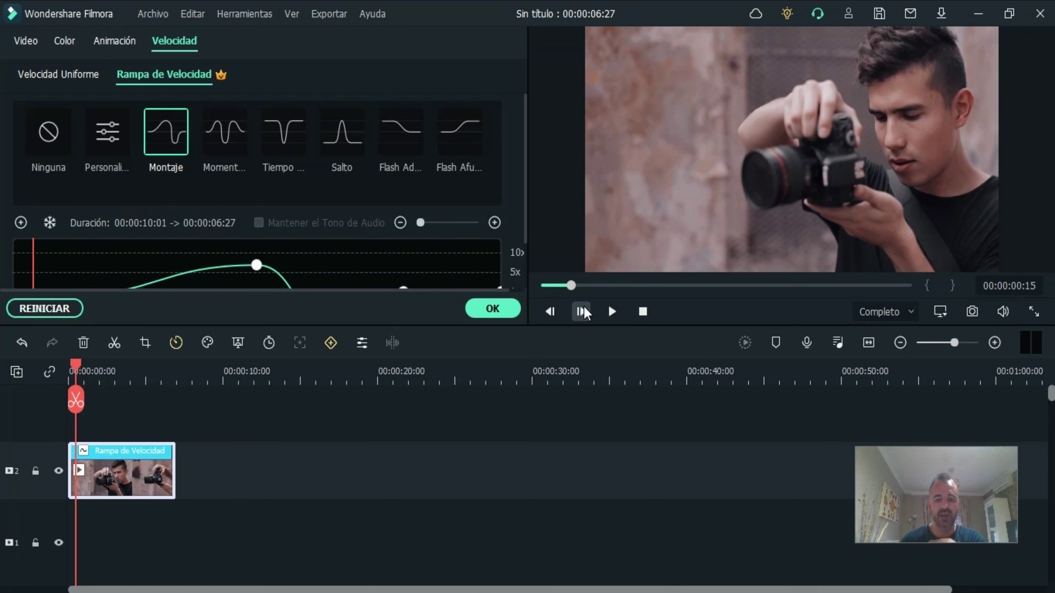
left_click(612, 312)
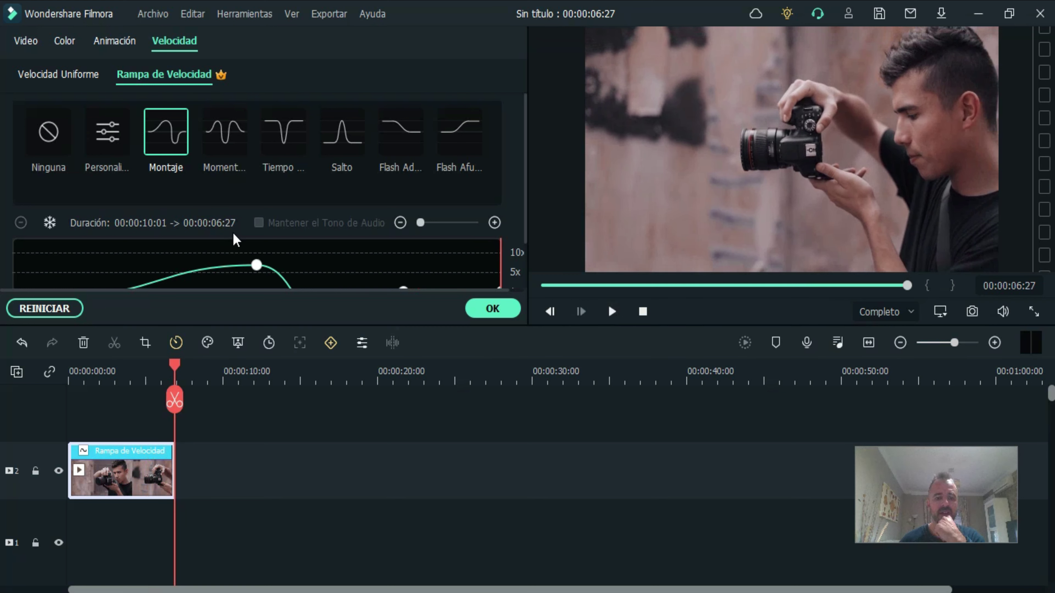
key("ctrl+z")
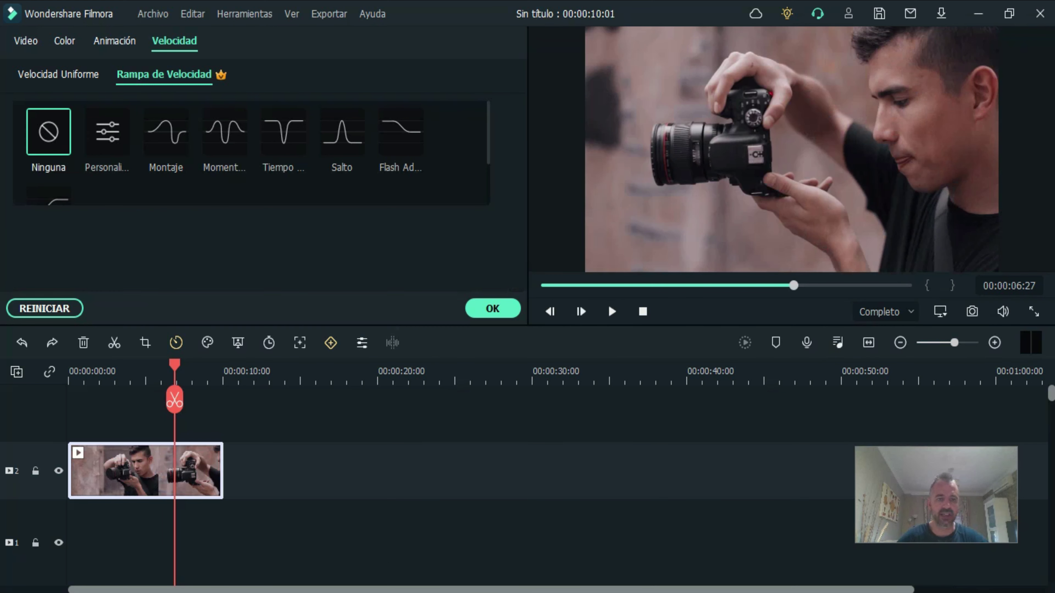
Apply the "Moment..." speed ramp preset to the photographer clip and play the result.
left_click(221, 133)
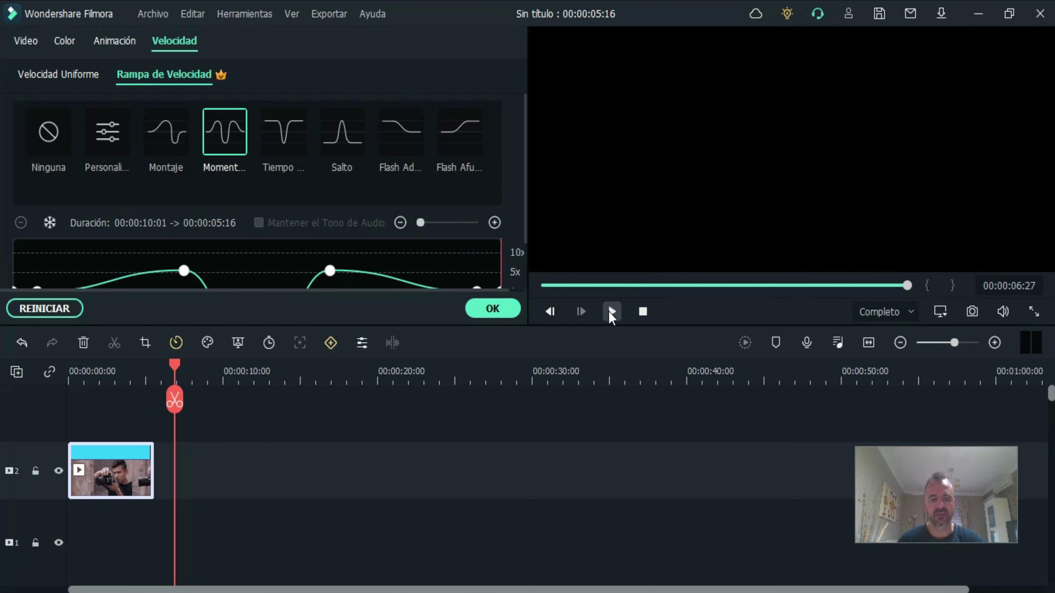
left_click(610, 315)
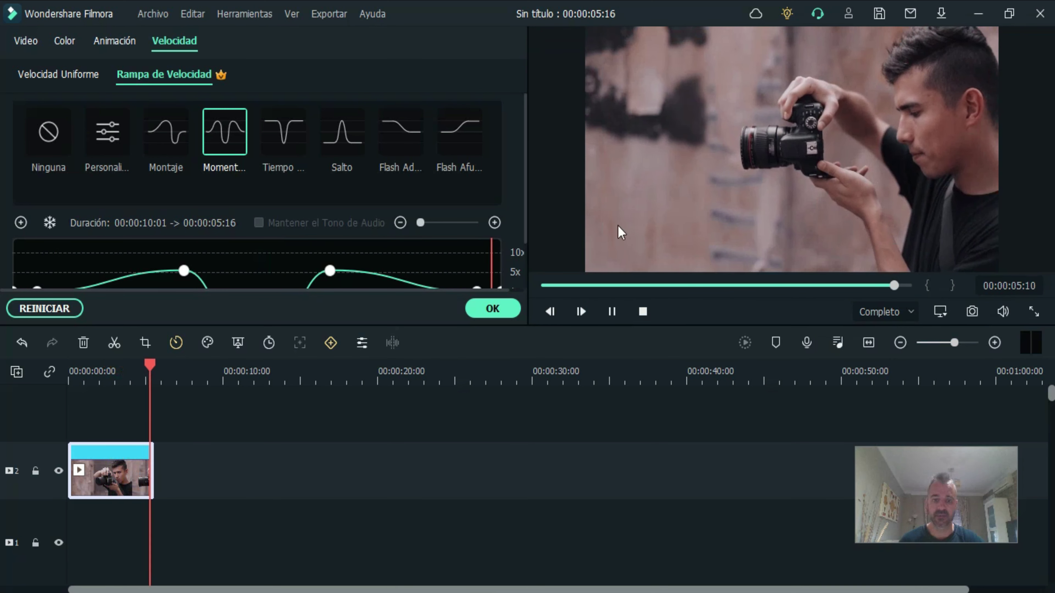
Raise the first low point in the middle of the speed curve to 10x, play the clip from the start, and accept the ramp.
scroll(527, 142, "down", 2)
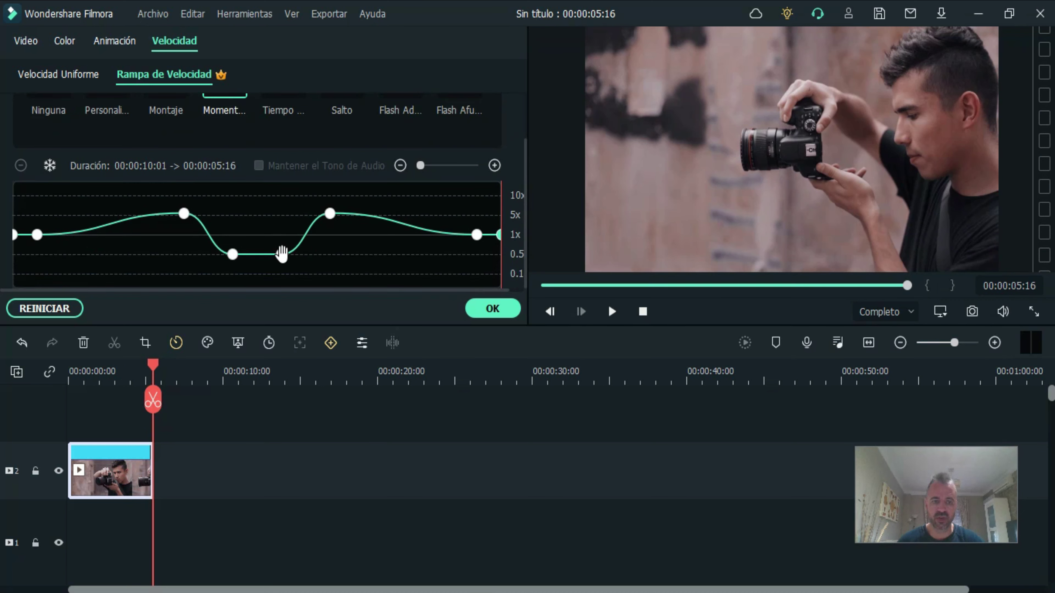
left_click_drag(230, 250, 214, 183)
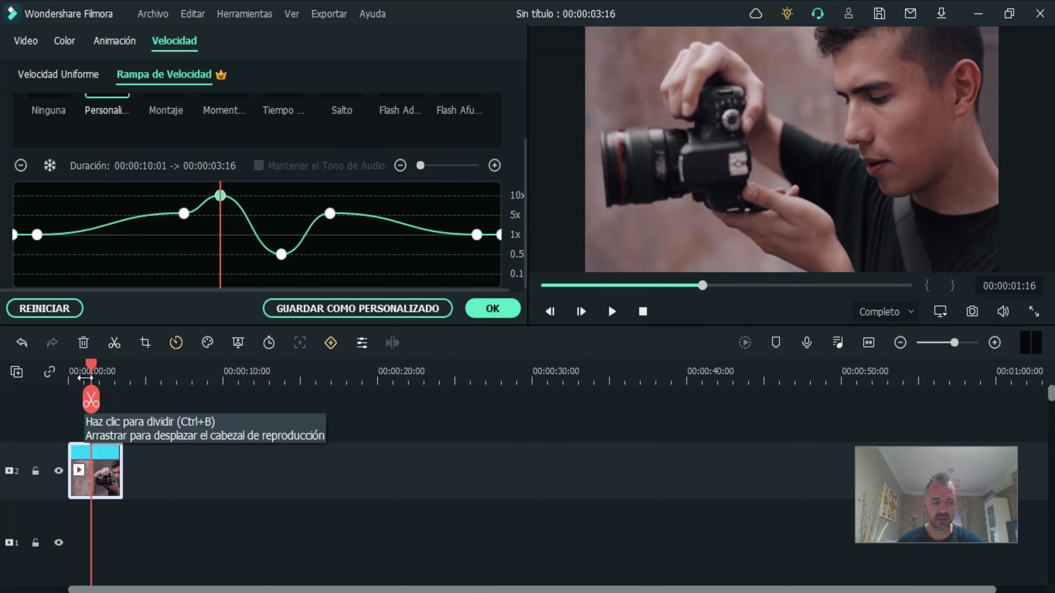
left_click_drag(91, 365, 70, 364)
left_click(610, 312)
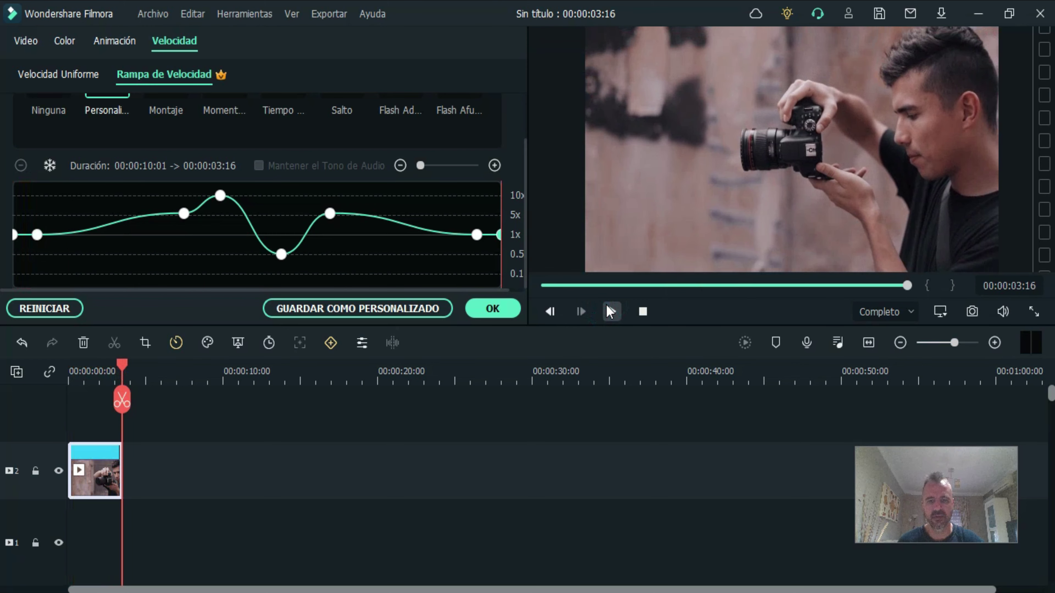
left_click(502, 313)
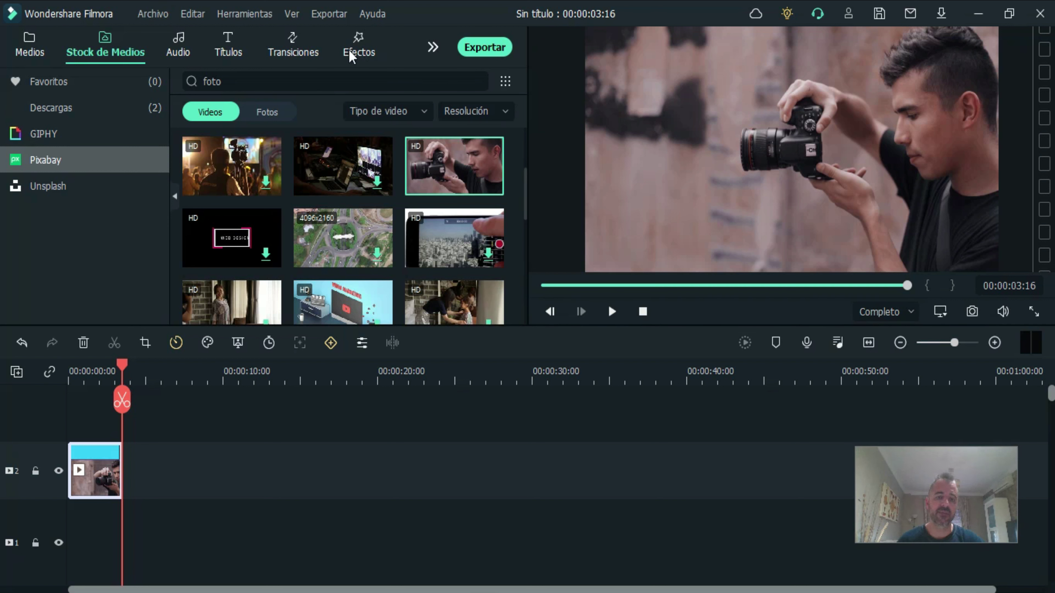
Browse the recommended transitions, and open the recommended effects collection.
left_click(301, 48)
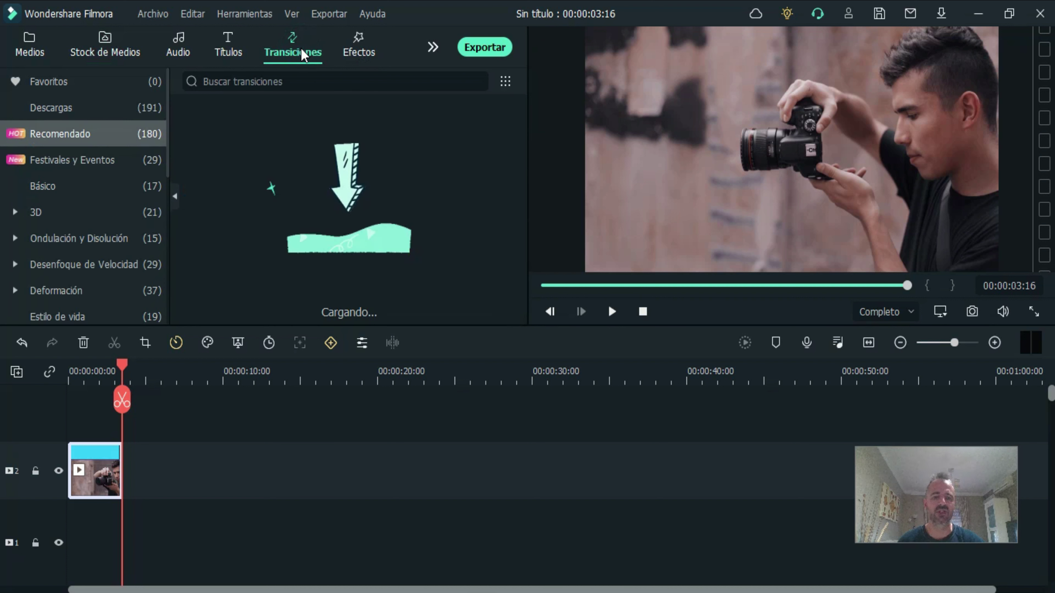
scroll(415, 166, "down", 2)
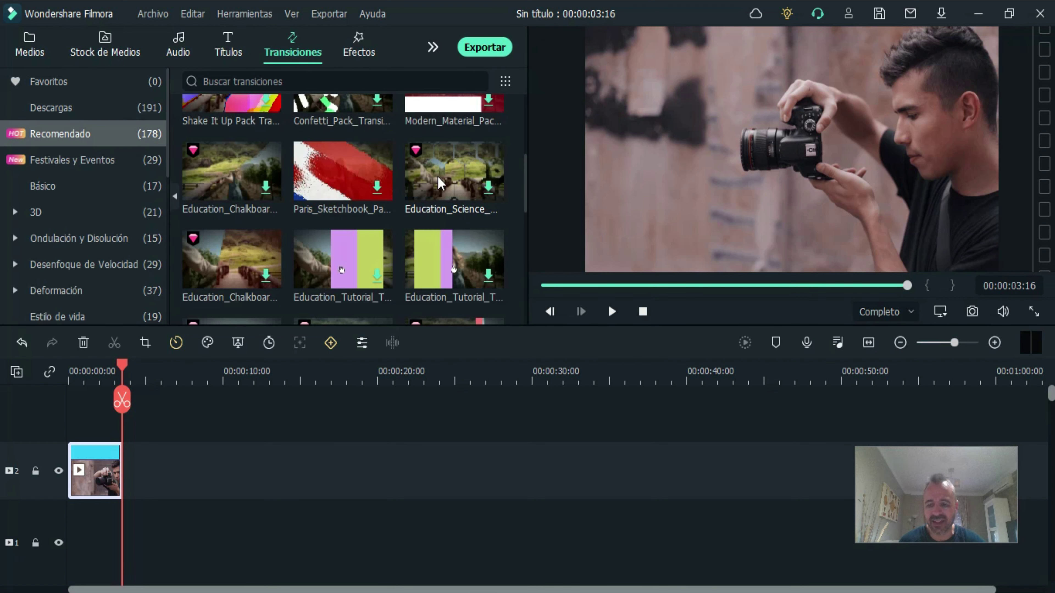
left_click(356, 49)
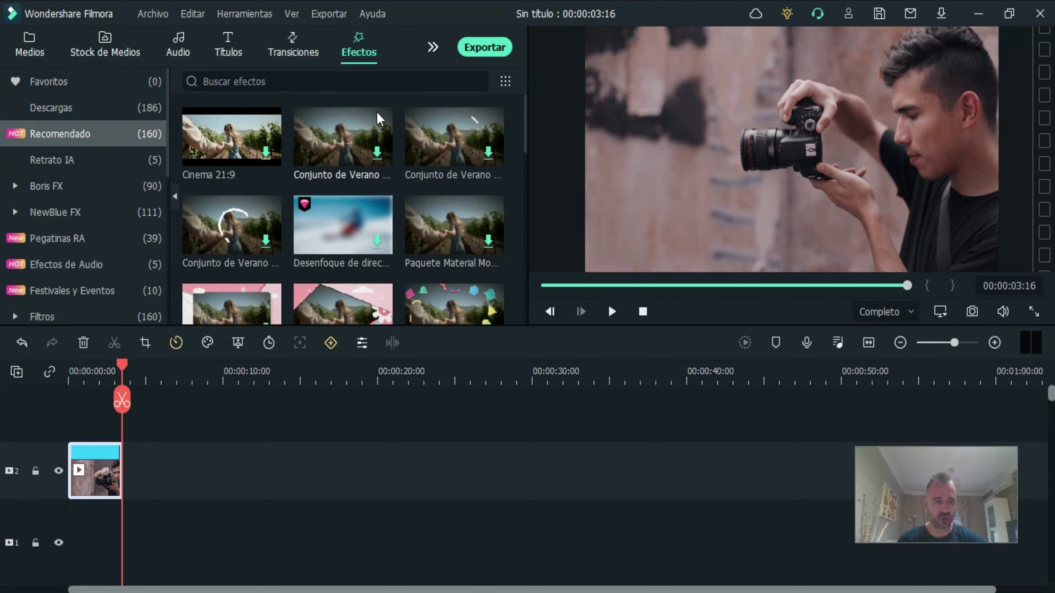
Look through the recommended elements, including the icon, pencil and video game packs, and return to the Pixabay stock videos.
left_click(433, 49)
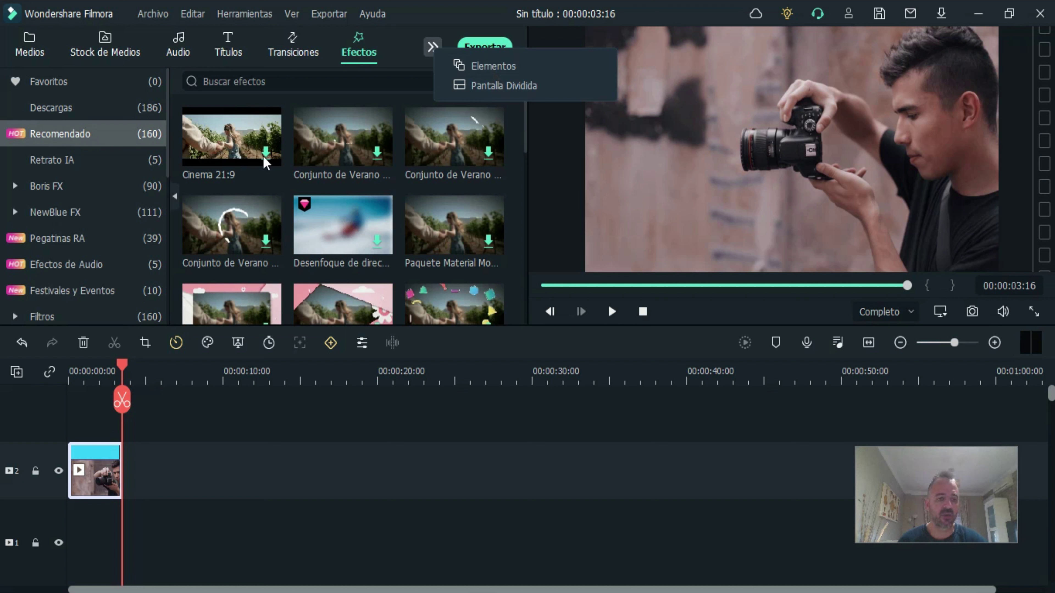
left_click(479, 64)
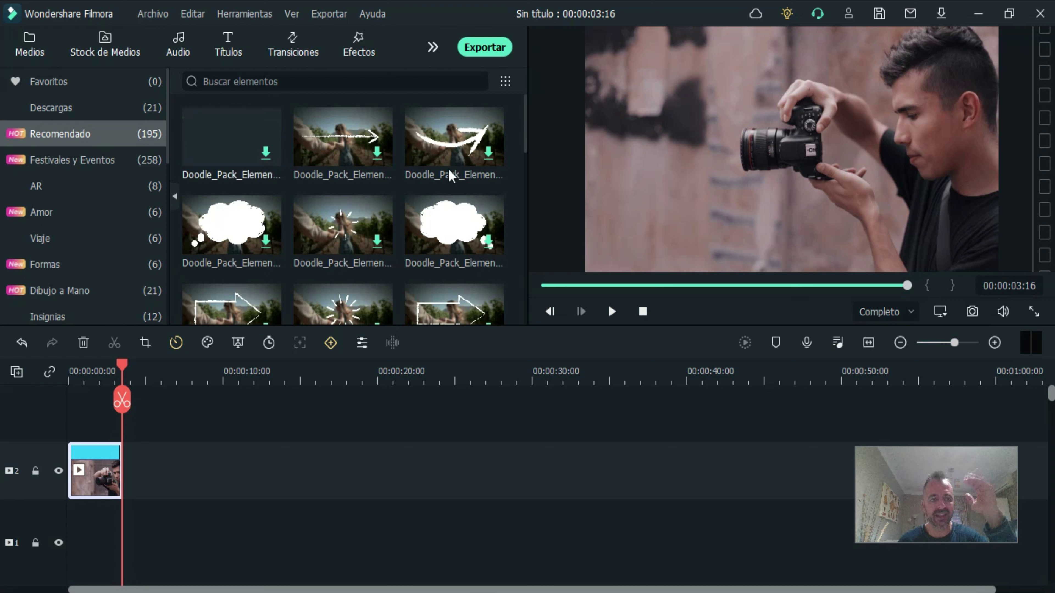
scroll(481, 155, "down", 5)
scroll(481, 154, "down", 3)
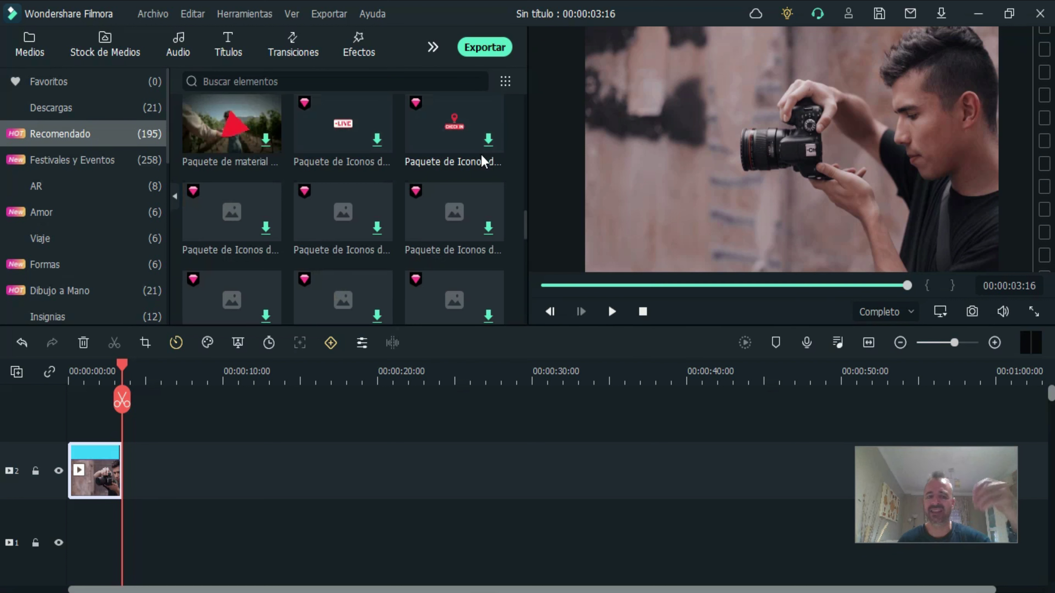
scroll(481, 155, "down", 2)
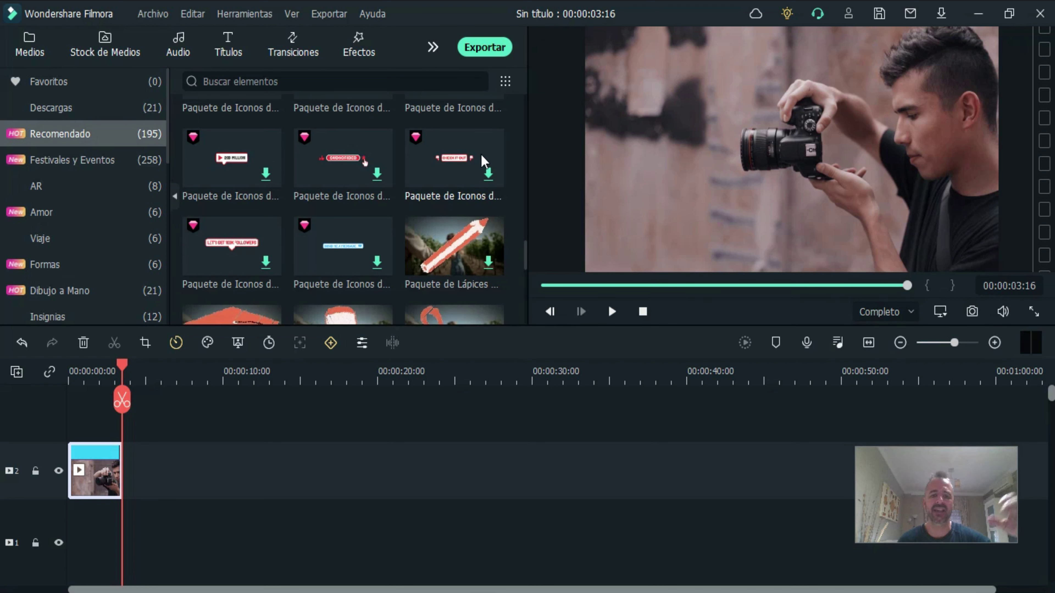
scroll(481, 154, "down", 3)
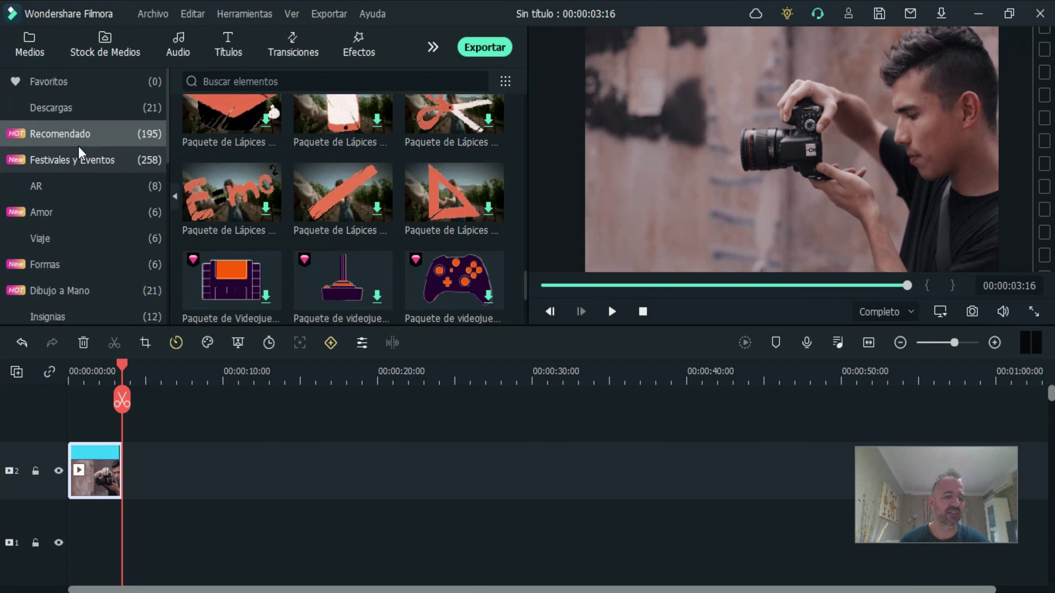
scroll(79, 233, "down", 2)
scroll(75, 227, "up", 2)
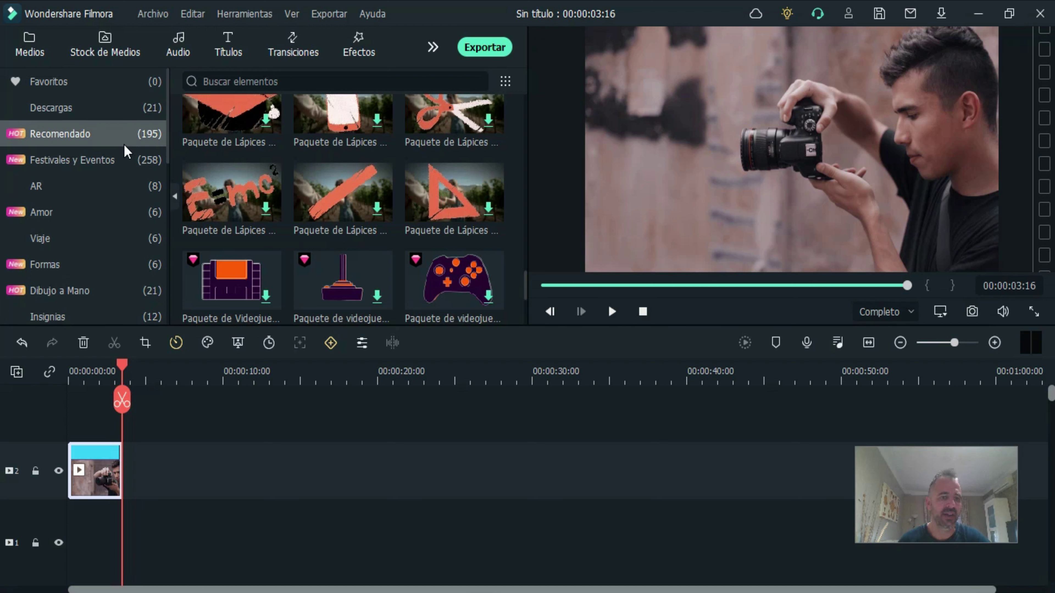
left_click(432, 47)
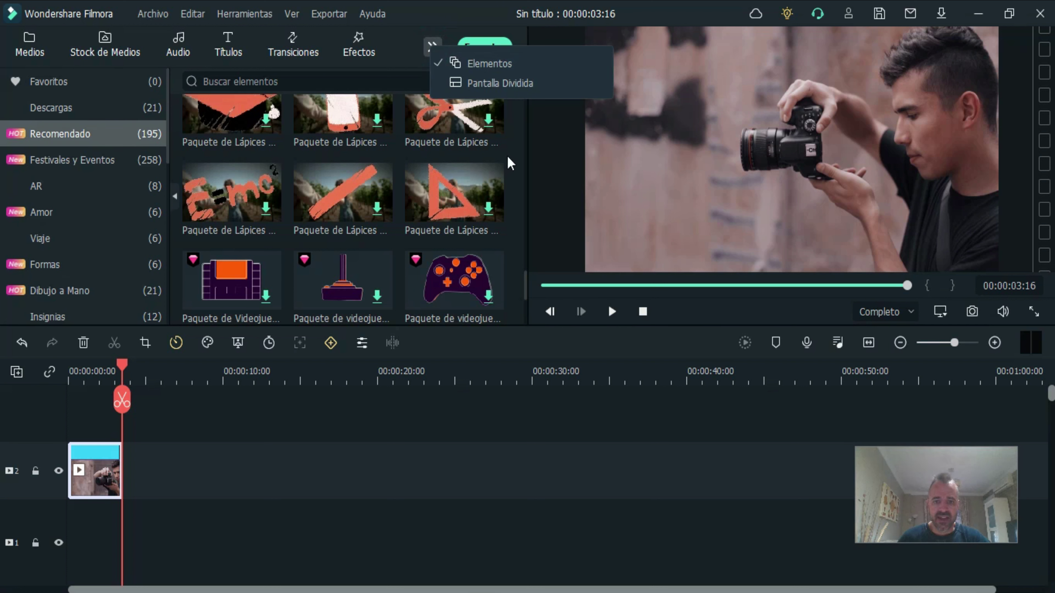
left_click(103, 39)
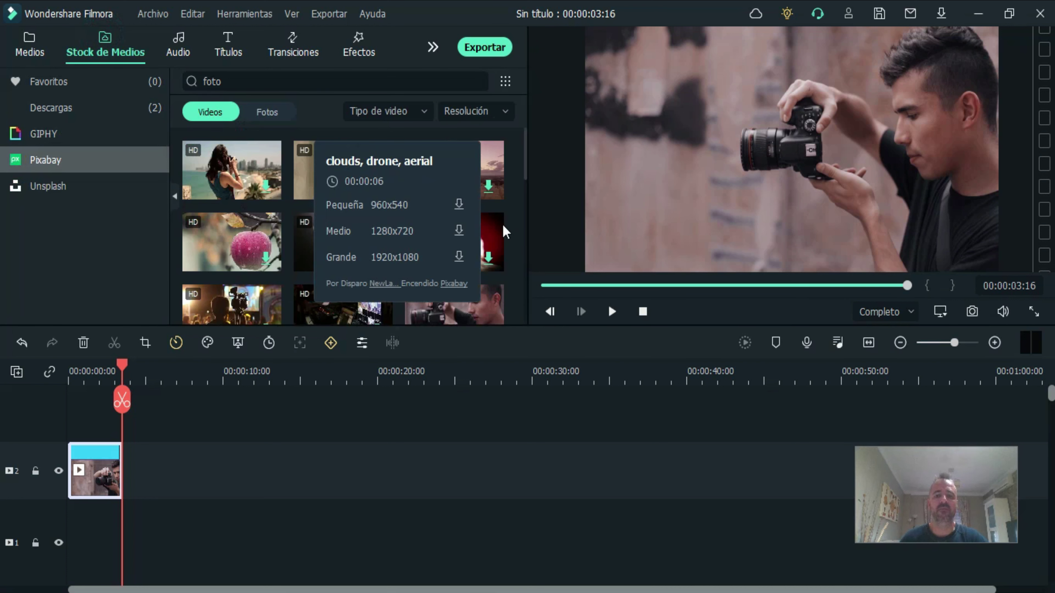